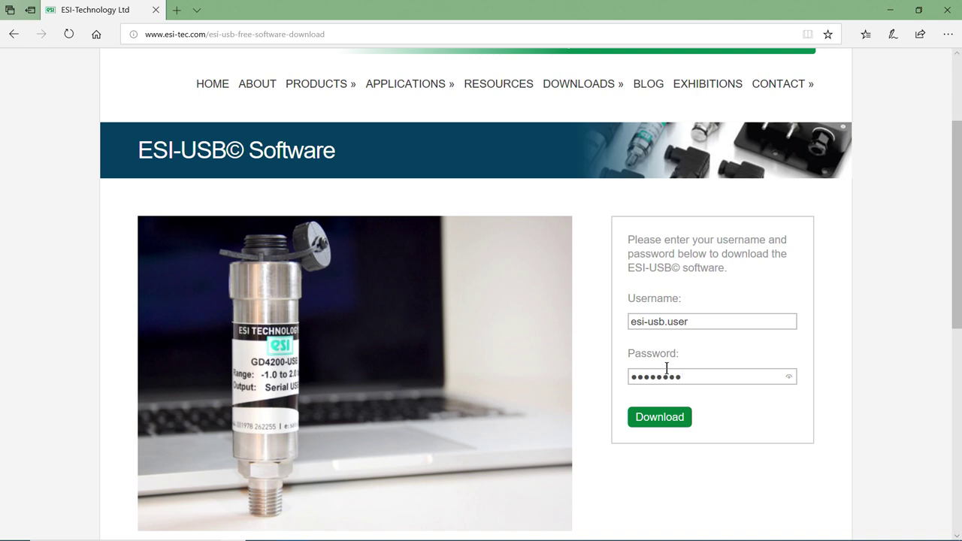
Submit the site login, download and run the EXE software, accept its license agreement, and install it in C:\Program Files\ESI Technology\ESI-USB
key("Return")
left_click(659, 233)
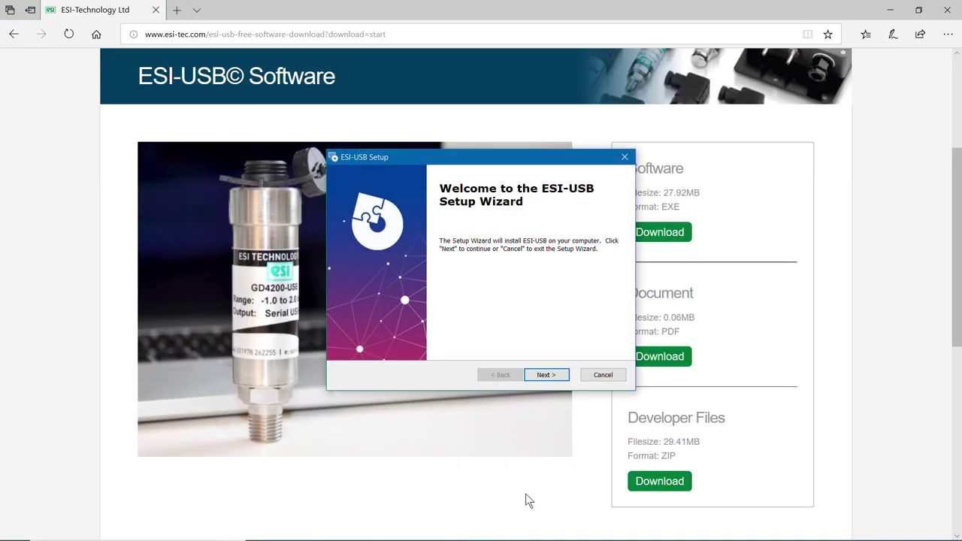
left_click(548, 375)
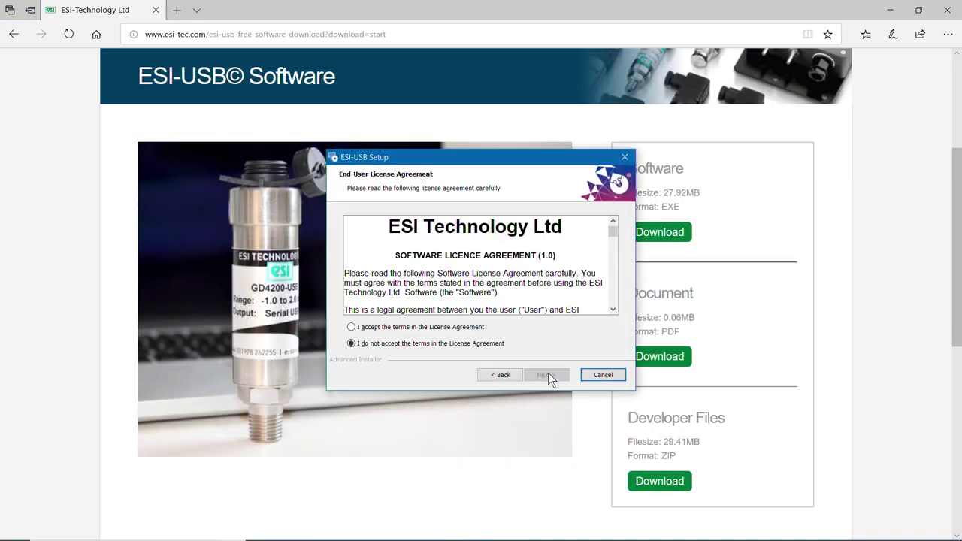
left_click(357, 328)
left_click(535, 375)
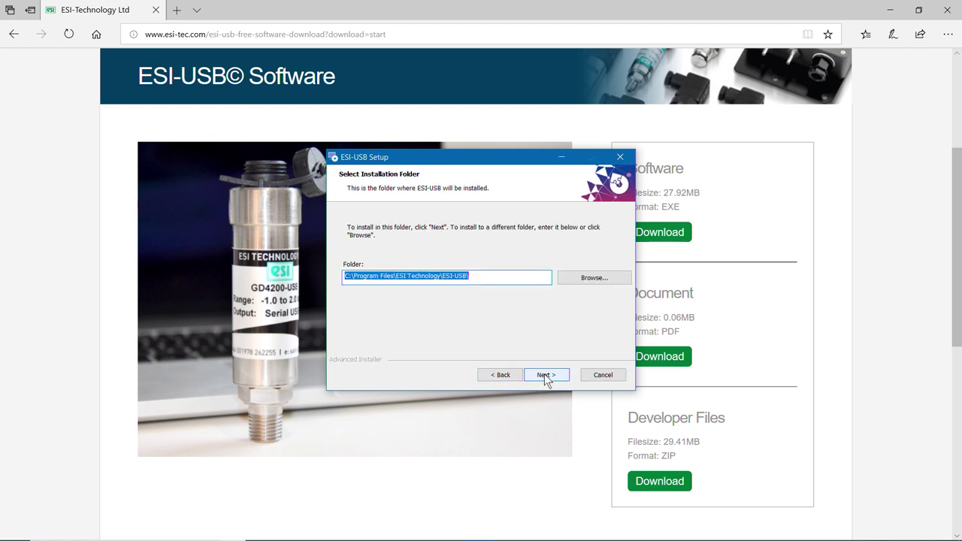
left_click(545, 375)
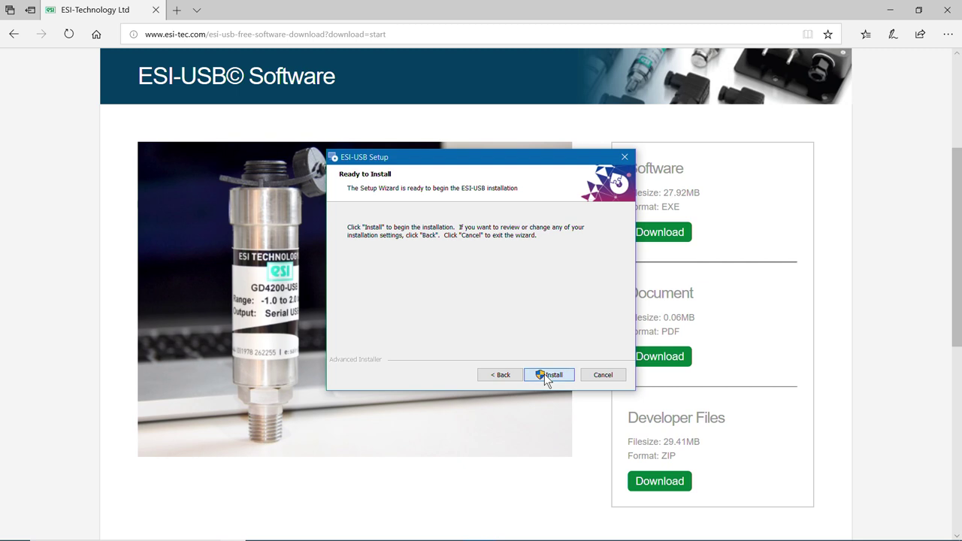
left_click(544, 374)
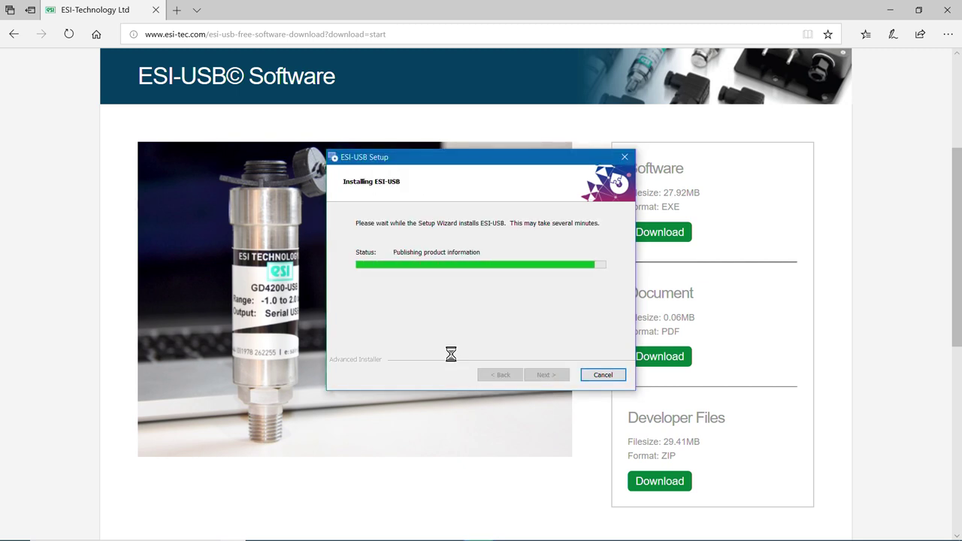
Complete the ESI USB driver installation and finish the ESI-USB setup with its launch option enabled
left_click(281, 262)
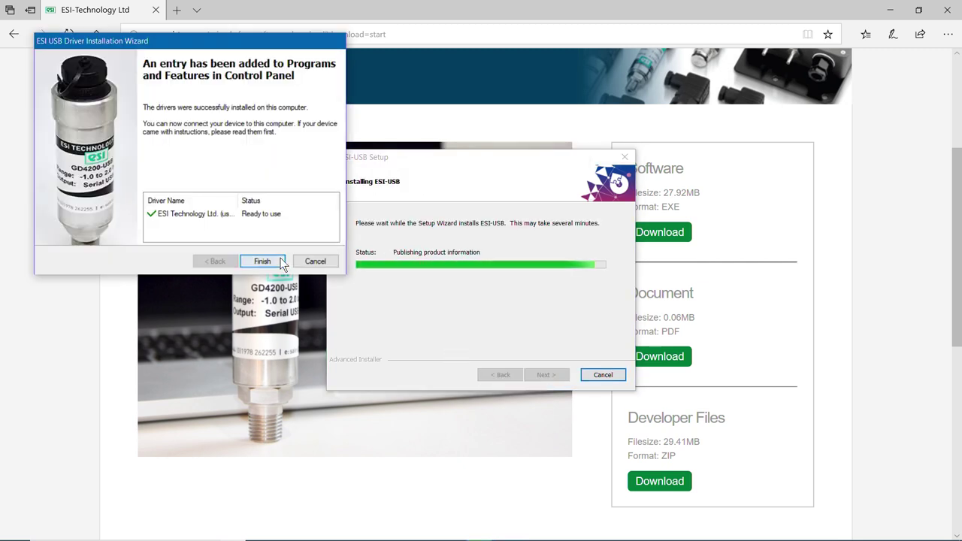
left_click(280, 261)
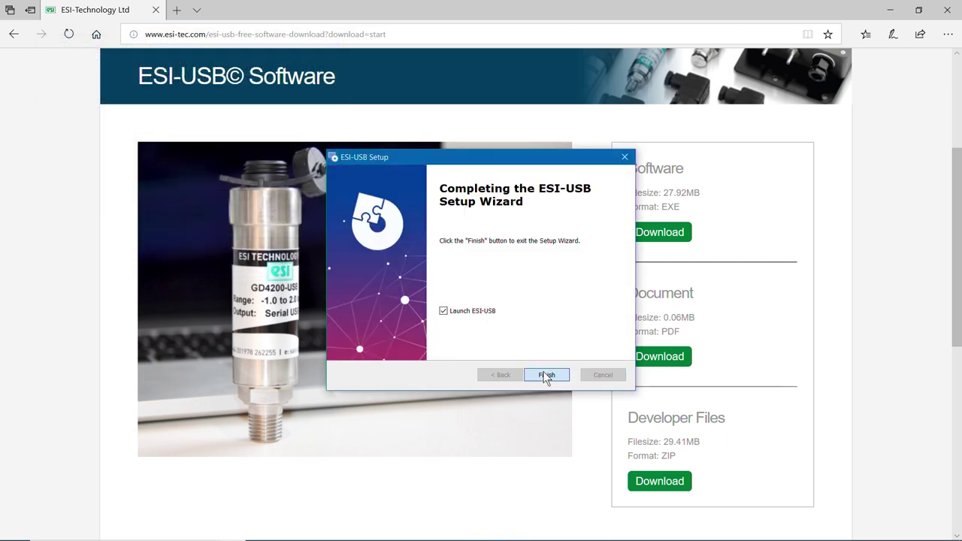
left_click(543, 372)
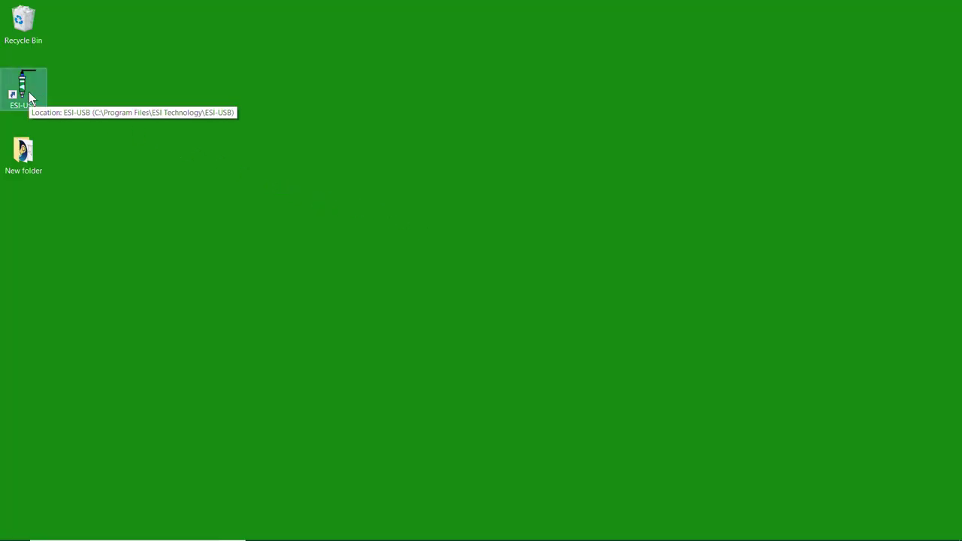
Open ESI-USB from the desktop, dismiss the update check, and run Find Sensors for the newly attached device
double_click(29, 92)
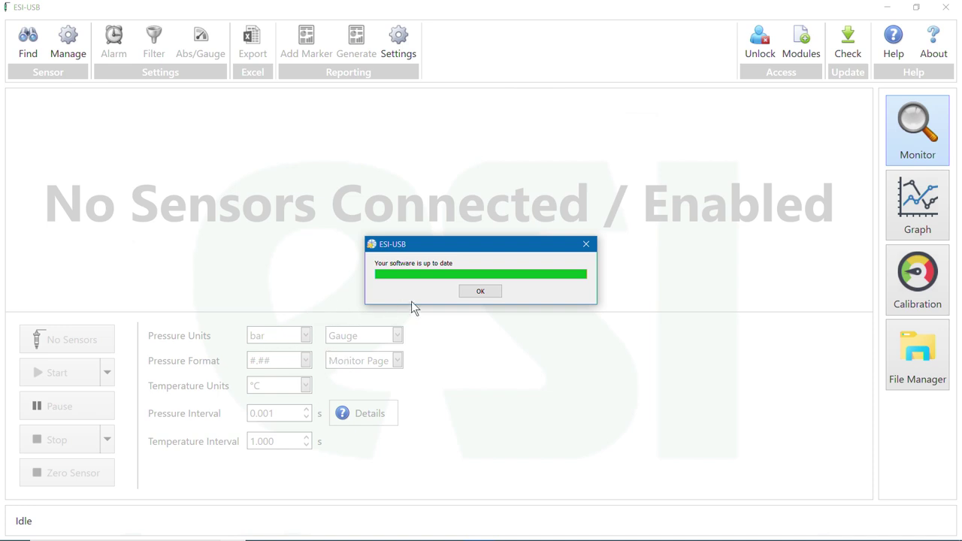
left_click(479, 292)
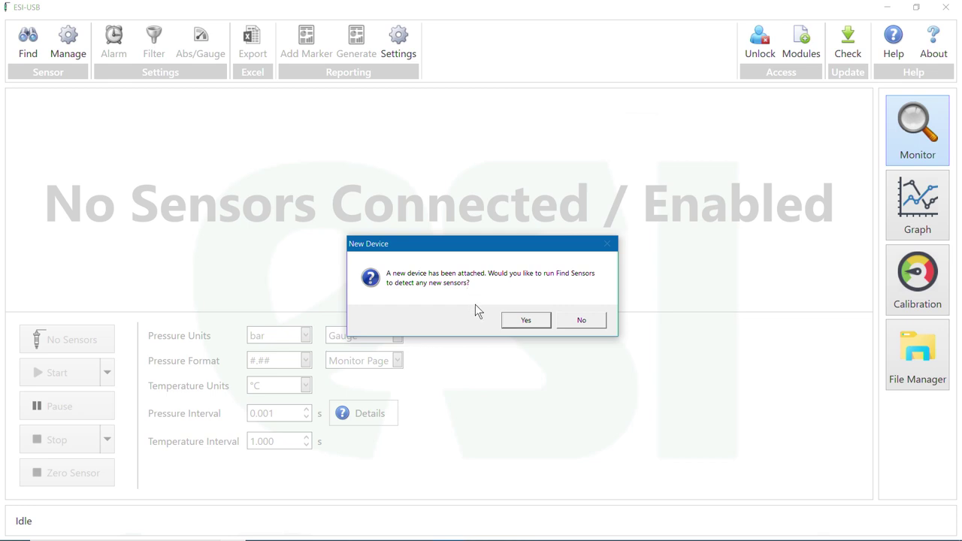
left_click(526, 320)
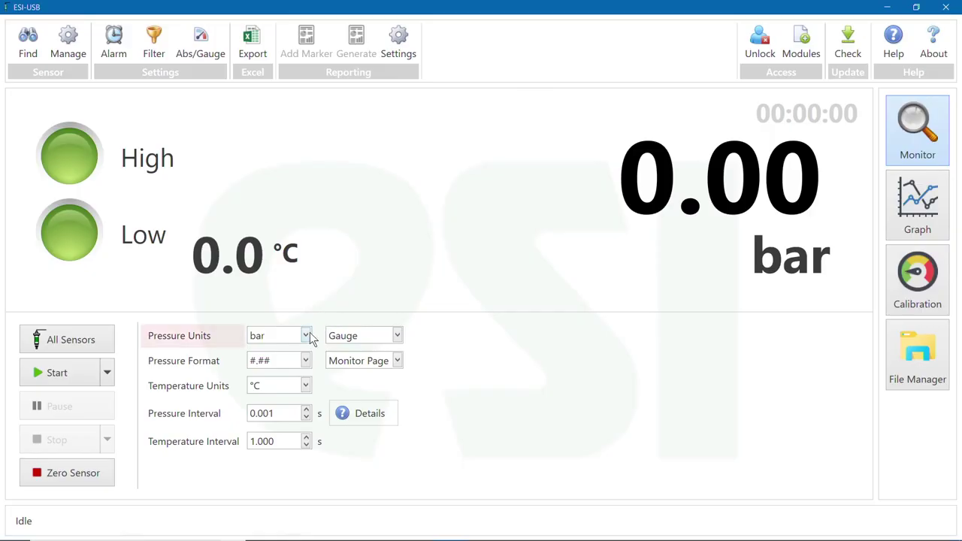
Set the pressure units to mbar and the pressure format to four decimal places (#.####)
left_click(308, 336)
left_click(301, 370)
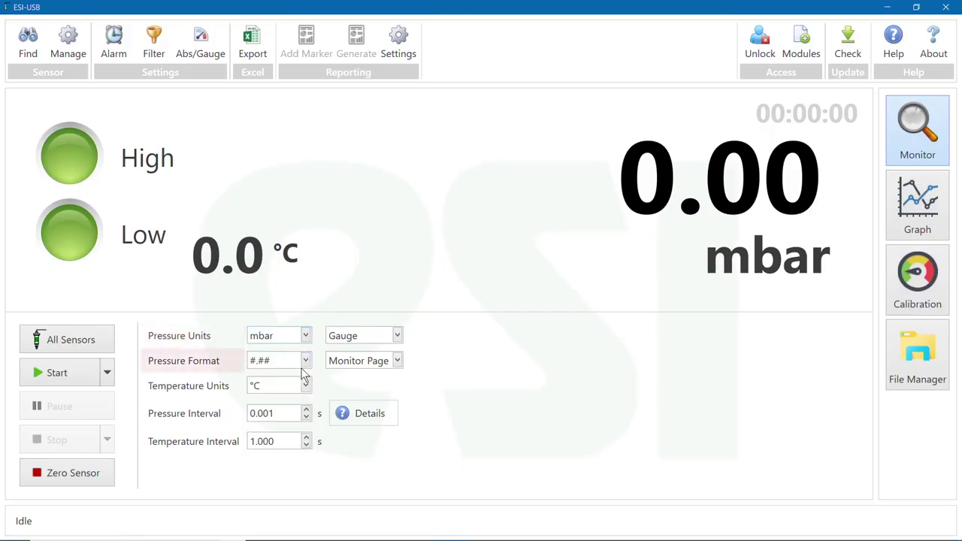
left_click(305, 366)
left_click(302, 441)
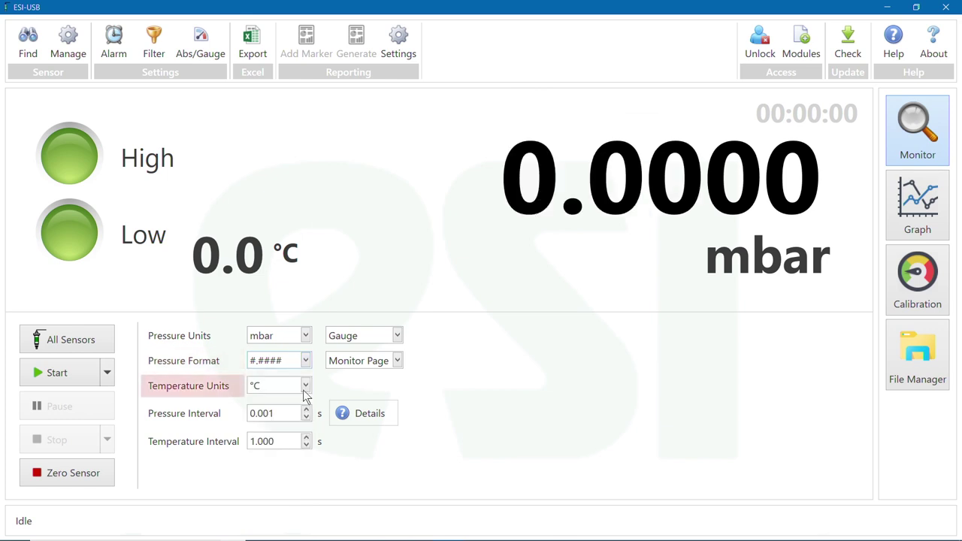
Choose °C as the temperature unit and set the temperature interval to 0.9 s
left_click(305, 388)
left_click(300, 400)
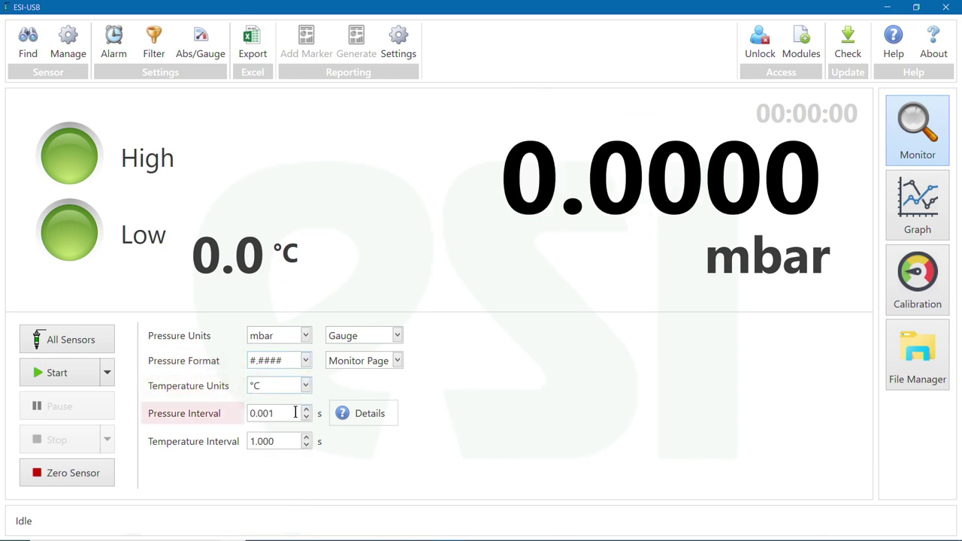
left_click(295, 412)
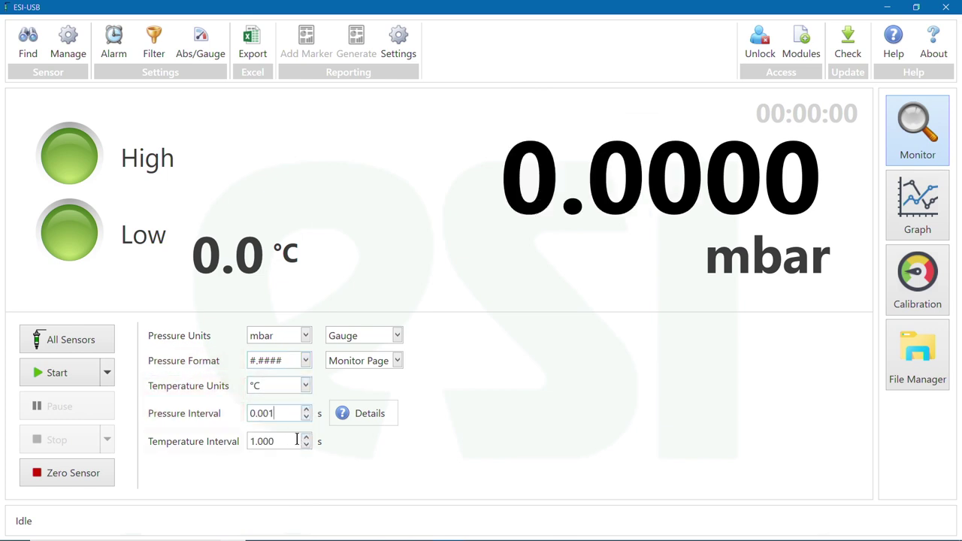
left_click(306, 445)
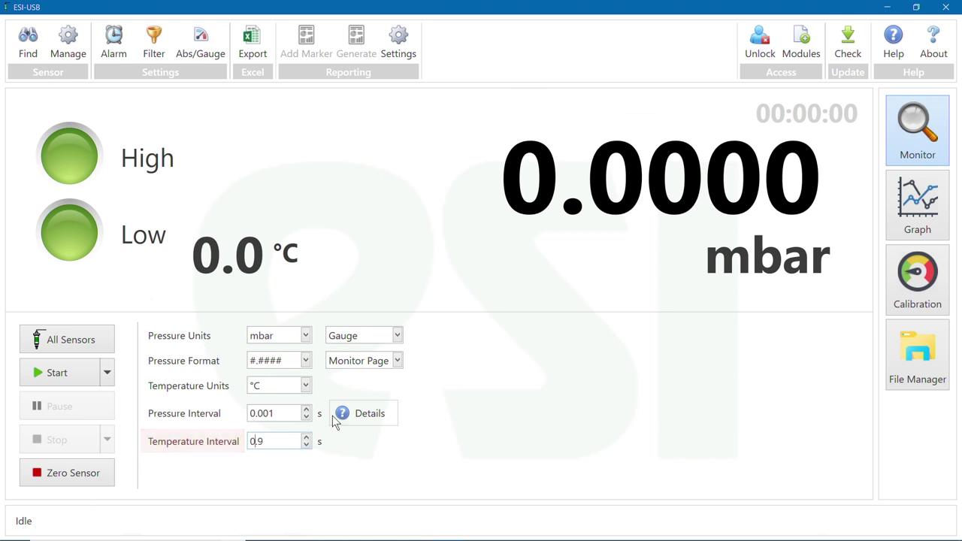
Switch the pressure reading to Absolute and accept 1000 mbar as the absolute pressure corresponding to a zero gauge reading
left_click(398, 336)
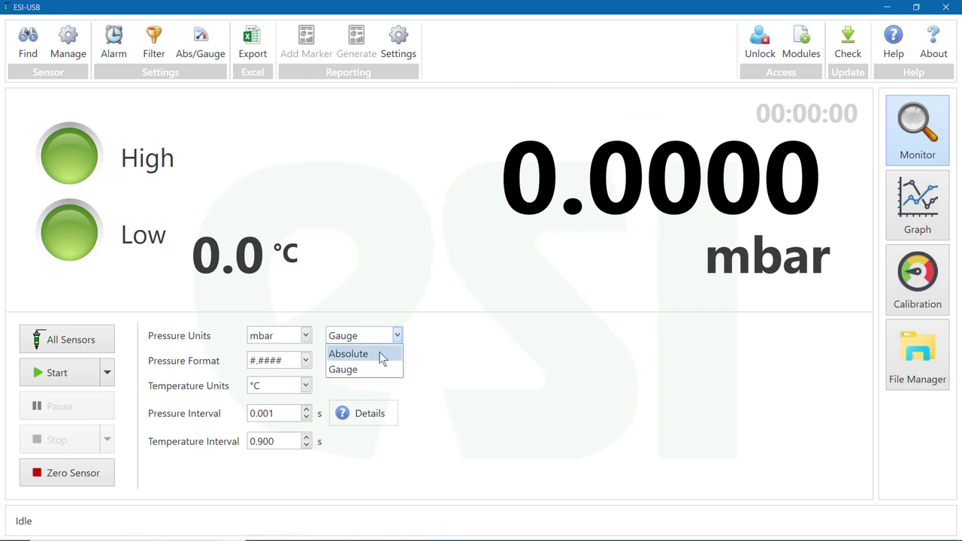
left_click(381, 359)
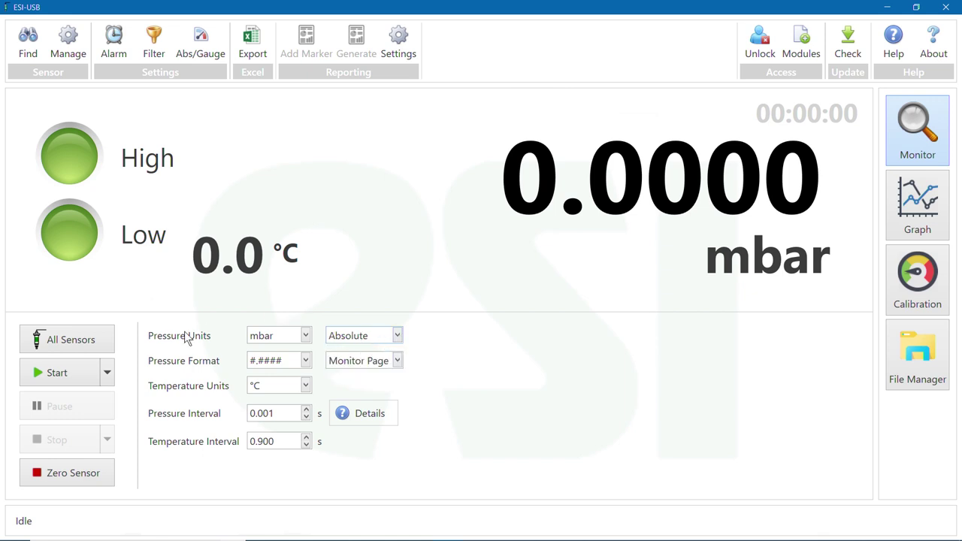
left_click(201, 59)
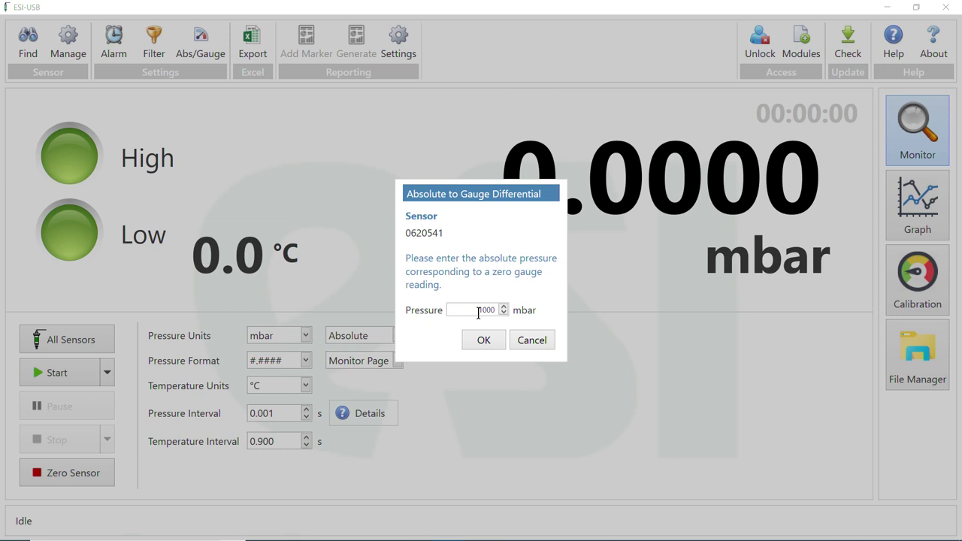
left_click(484, 341)
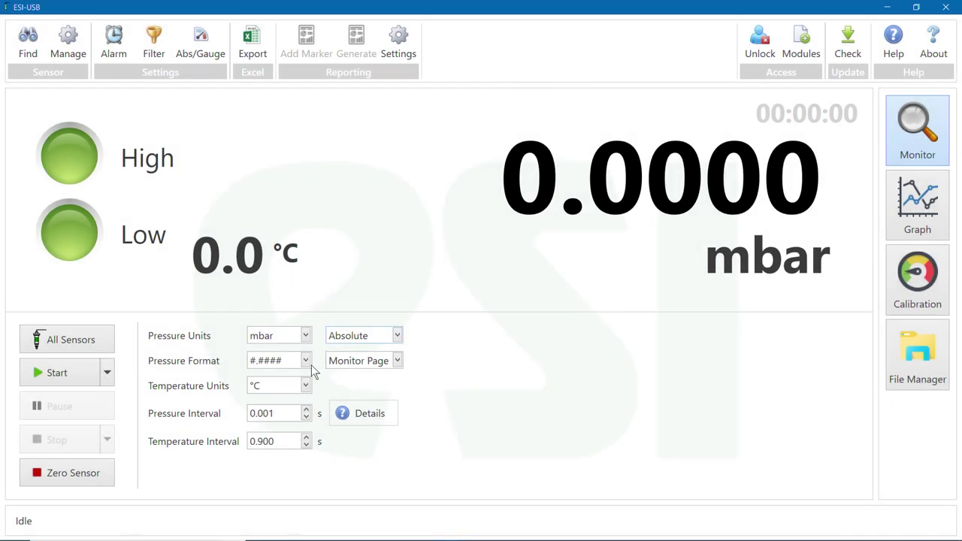
Set the pressure reading type to Gauge and reset the zero of the connected sensor
left_click(398, 336)
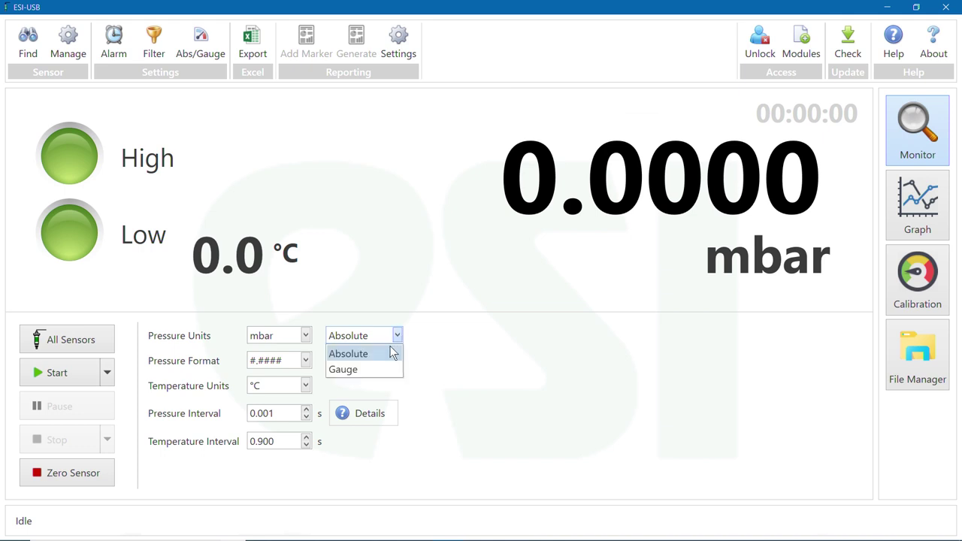
left_click(371, 370)
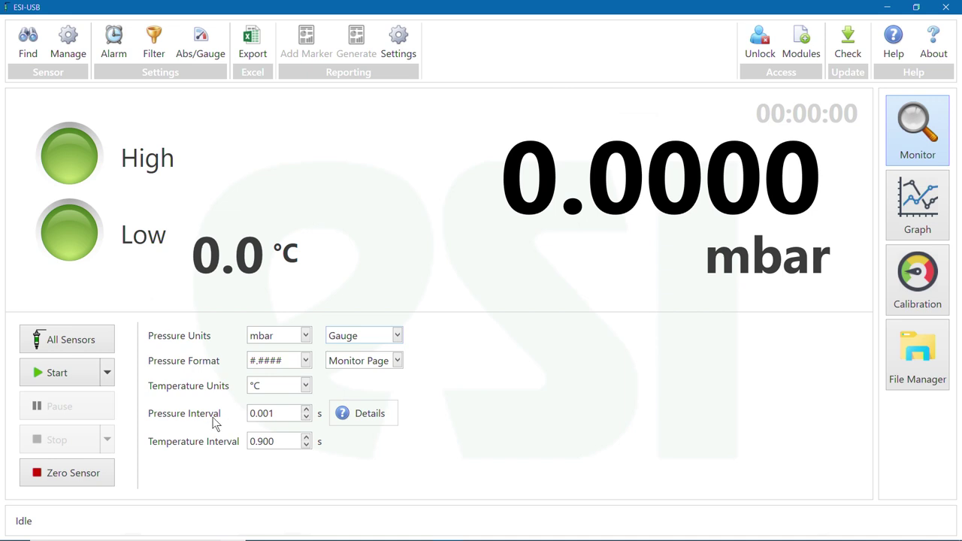
left_click(105, 480)
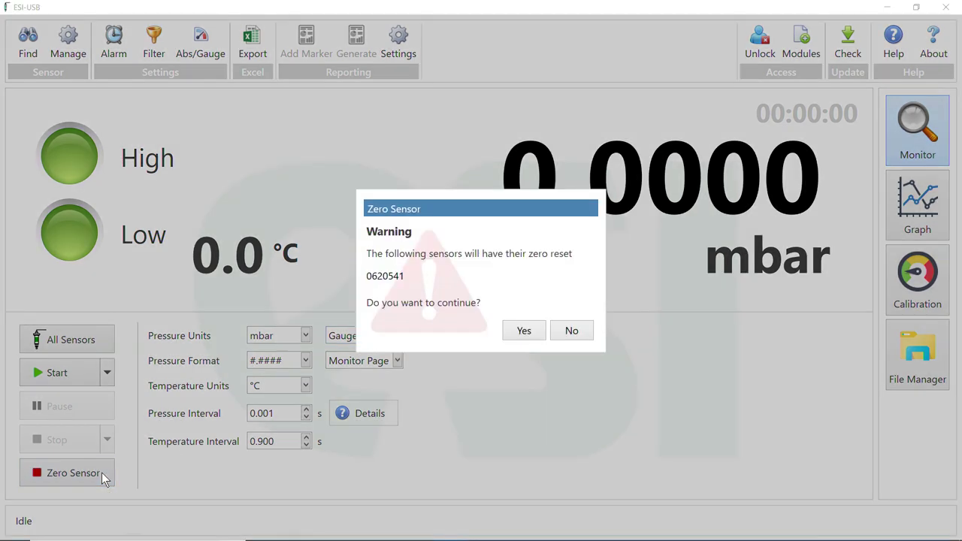
left_click(523, 331)
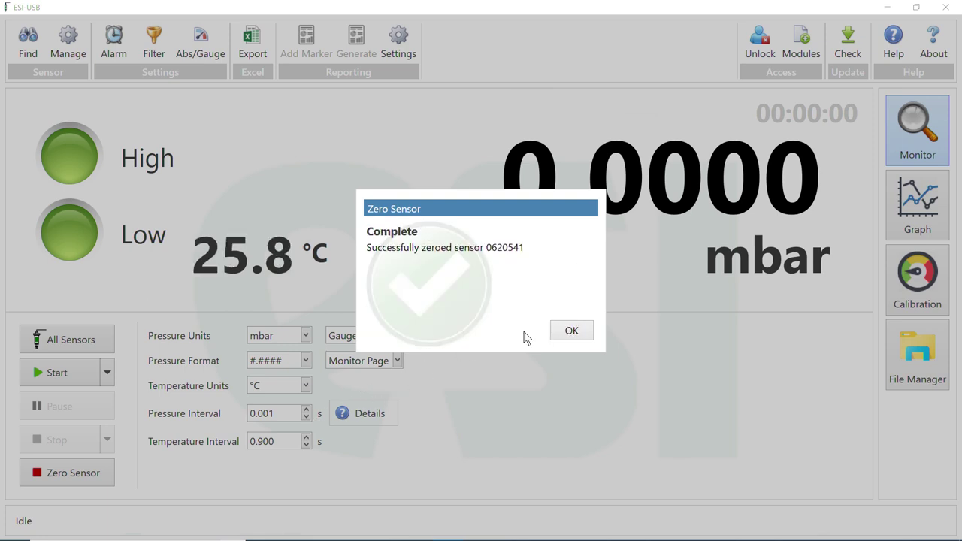
left_click(570, 332)
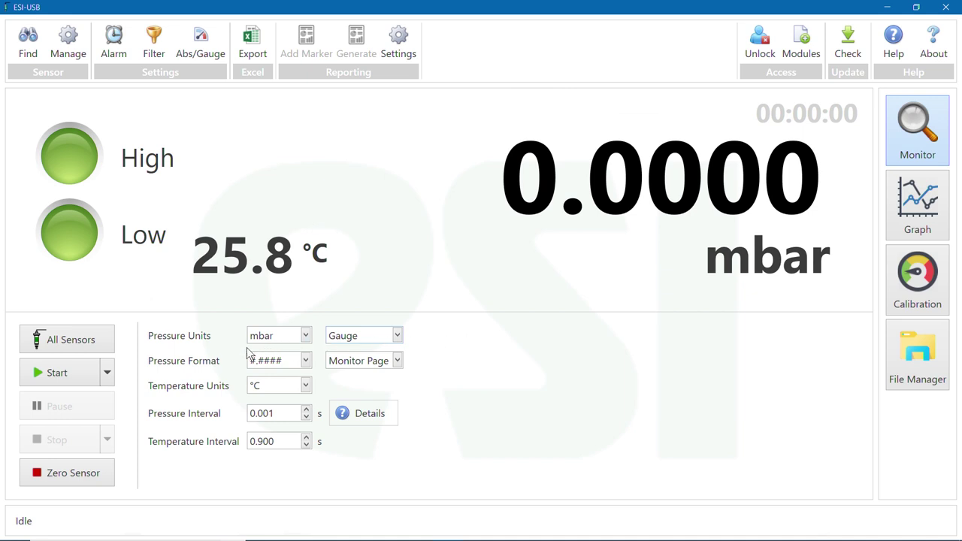
Start a sensor measurement and pause it after about 43 seconds
left_click(80, 374)
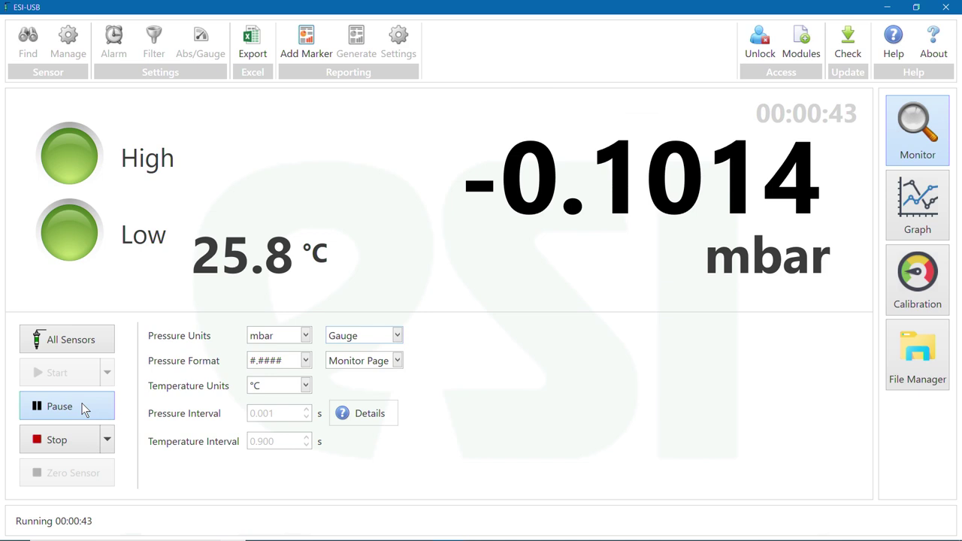
left_click(83, 407)
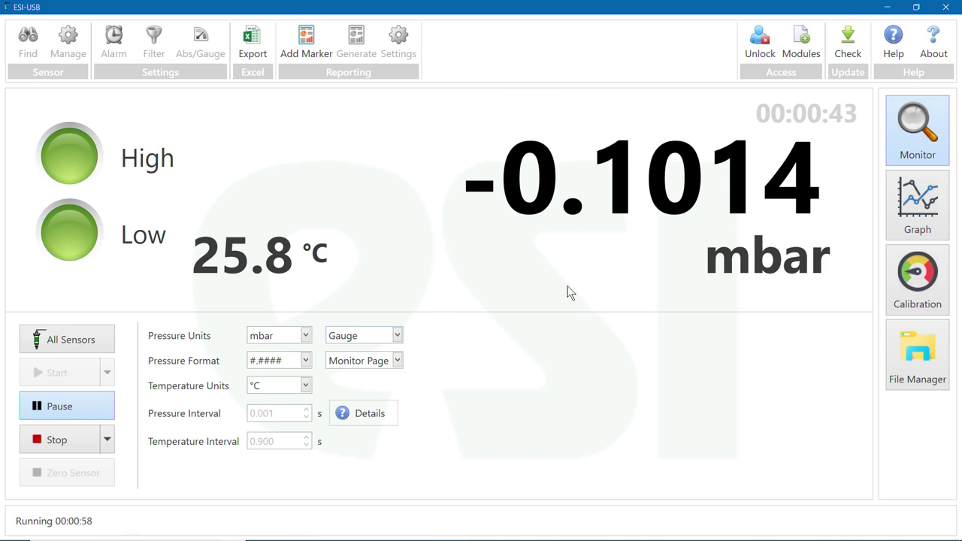
Show the temperature curve on the measurement graph and view the graph properties without changing them
left_click(916, 209)
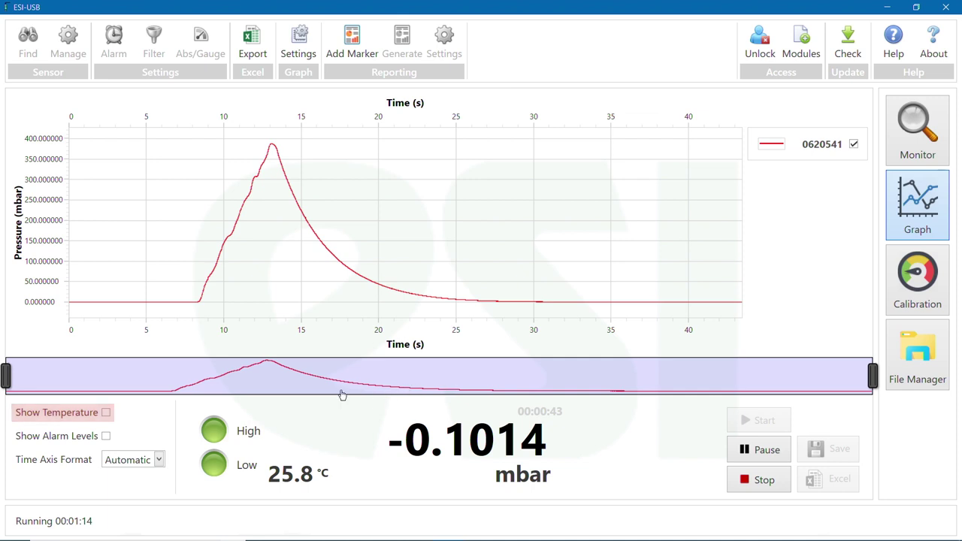
left_click(106, 413)
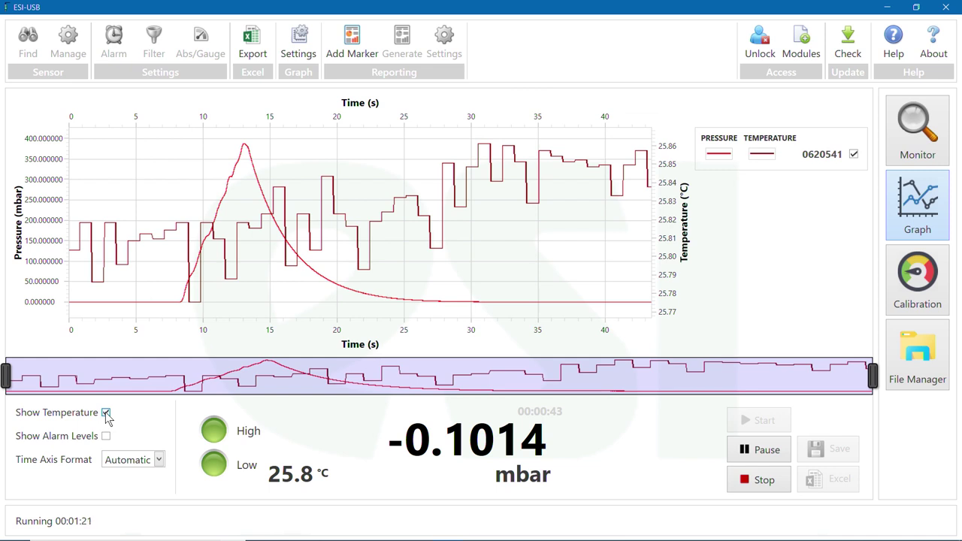
left_click(299, 58)
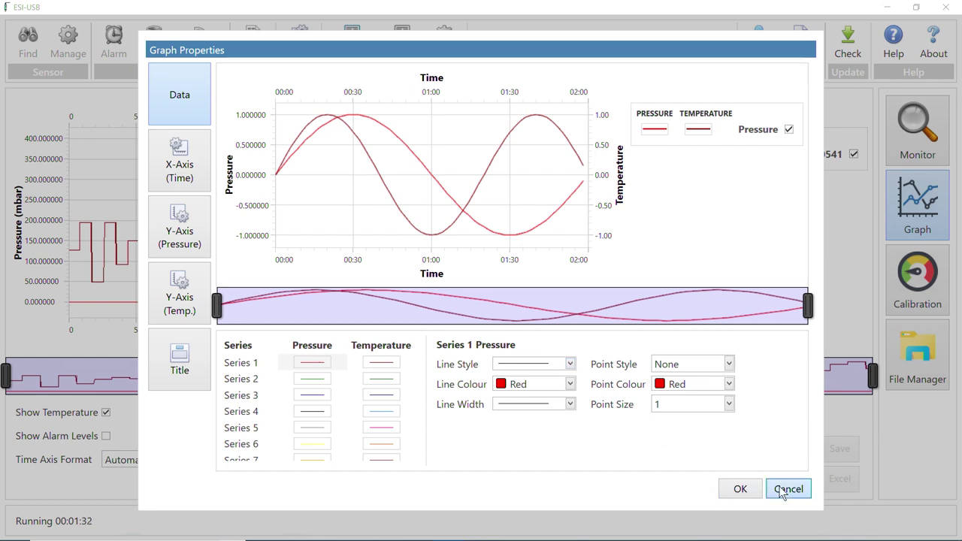
left_click(781, 490)
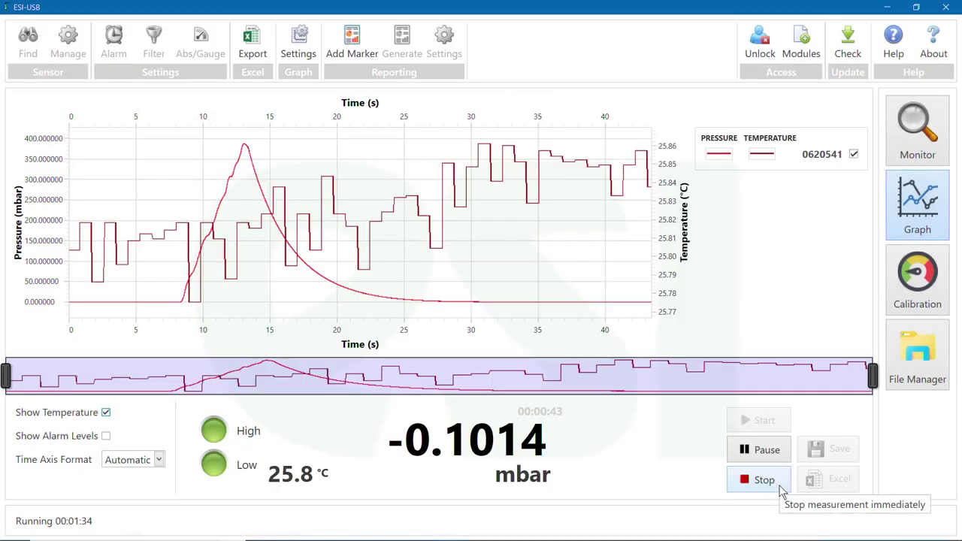
Stop the measurement, export Data Set 1 to Excel, and look through the exported readings
left_click(777, 477)
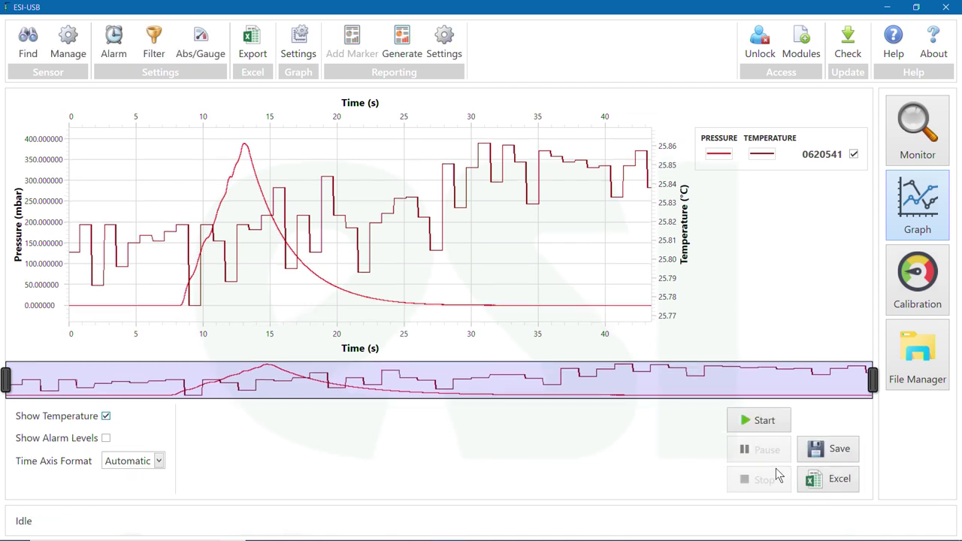
left_click(905, 359)
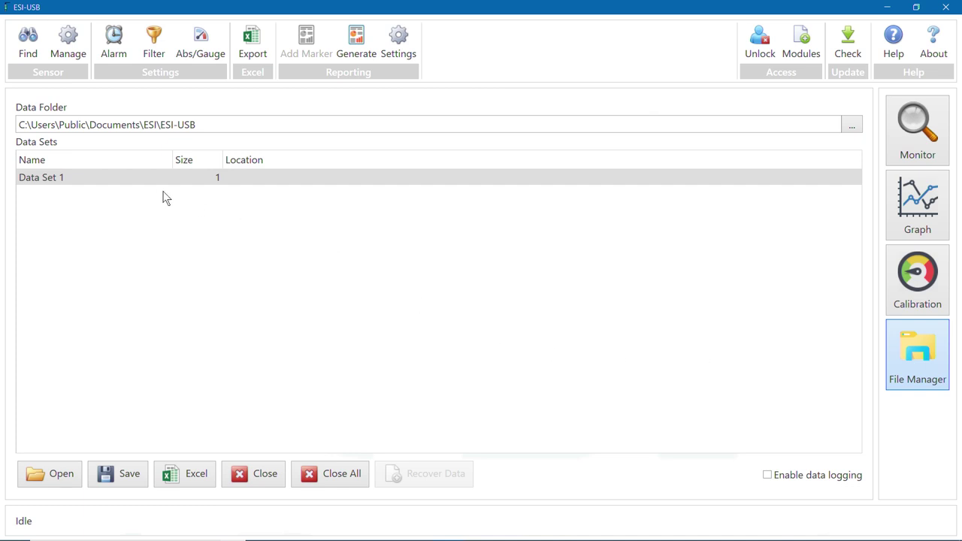
left_click(132, 178)
left_click(180, 471)
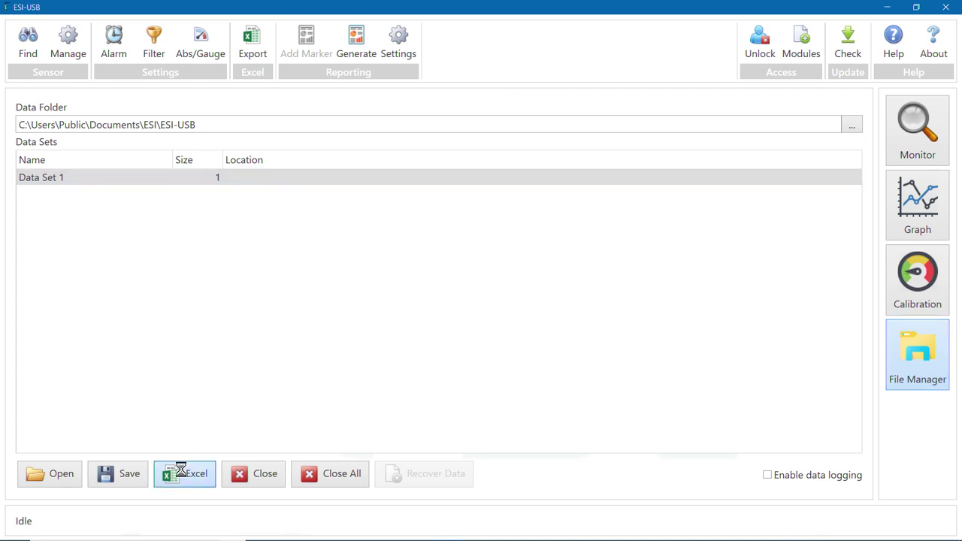
scroll(433, 368, "down", 9)
scroll(433, 368, "down", 3)
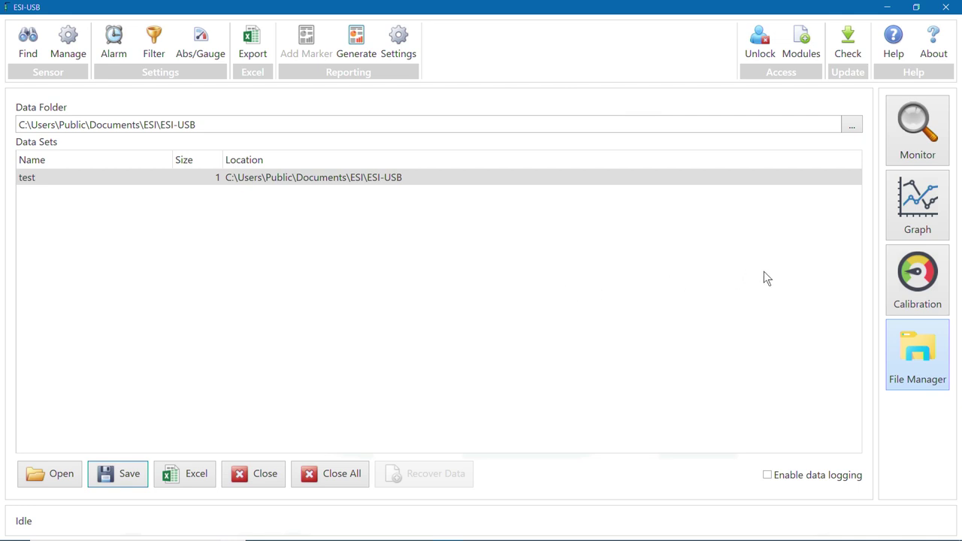
Confirm the report settings with the Unlimited marker type, Word Document output format and the Desktop as output folder
left_click(911, 279)
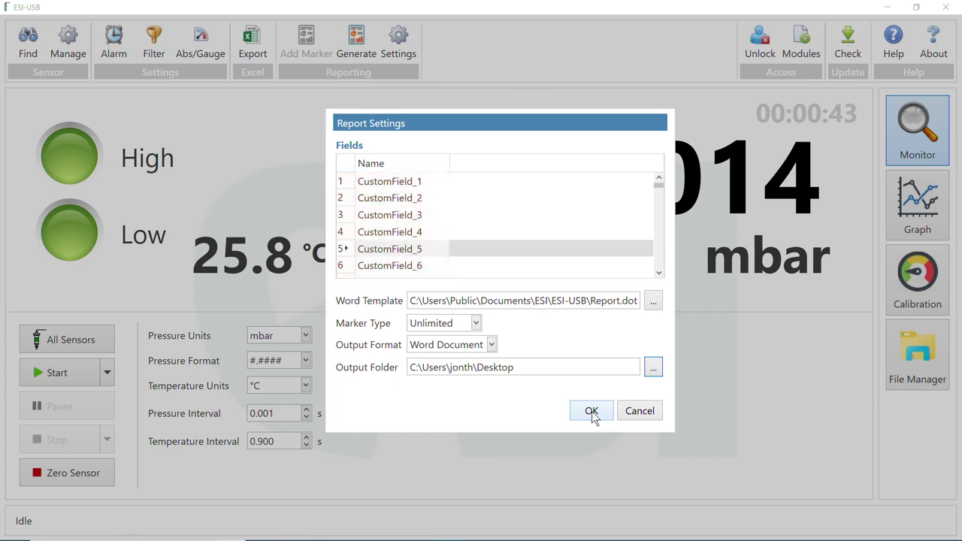
left_click(592, 413)
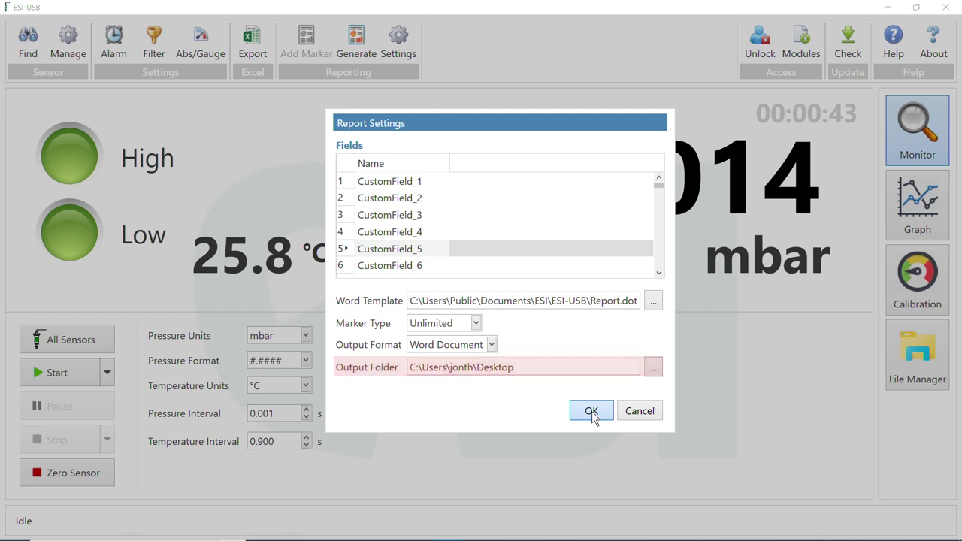
left_click(592, 415)
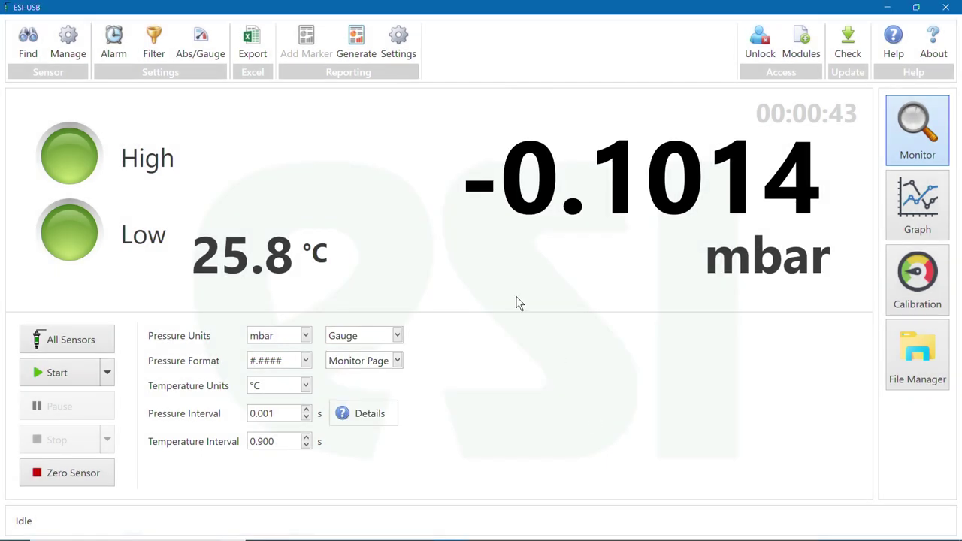
Generate a report with CustomField1 set to Suco, CustomField2 to Example 1, CustomField3 to Example 2 and CustomField4 to Etc
left_click(356, 46)
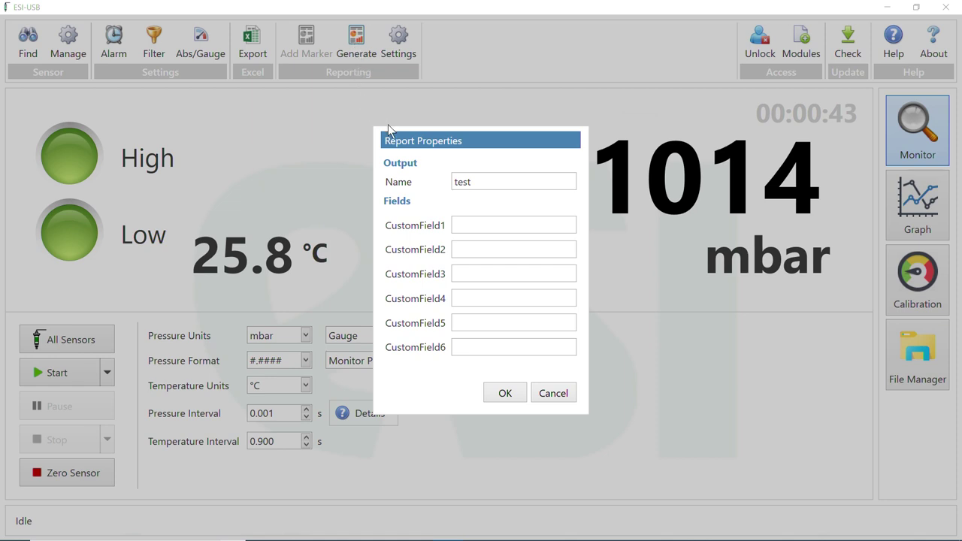
left_click(470, 224)
type("Suco")
left_click(486, 251)
type("Example 1")
left_click(486, 274)
type("Example 2")
left_click(494, 298)
type("Etc")
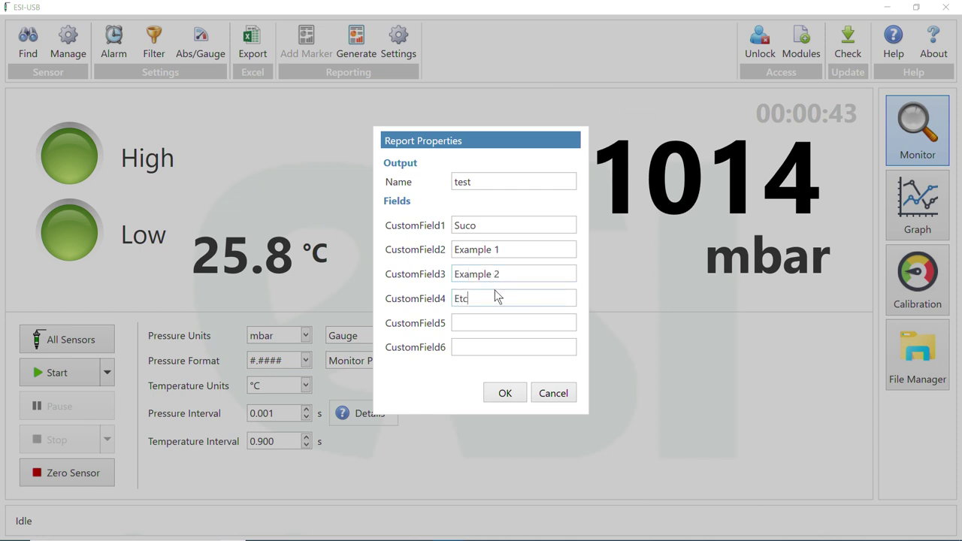
left_click(505, 395)
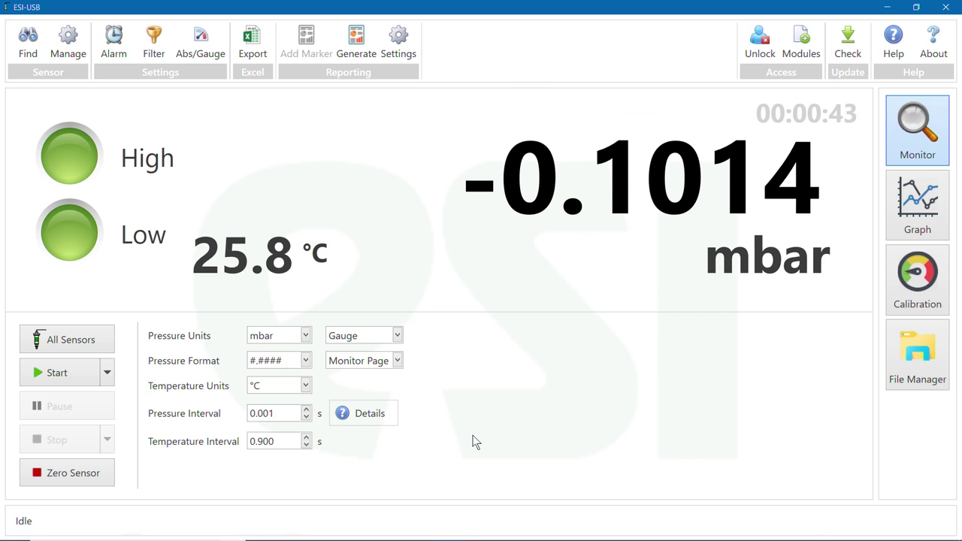
Switch to Word and examine the generated test certificate, including its custom fields, measurement graph and test data chart
mouse_move(511, 540)
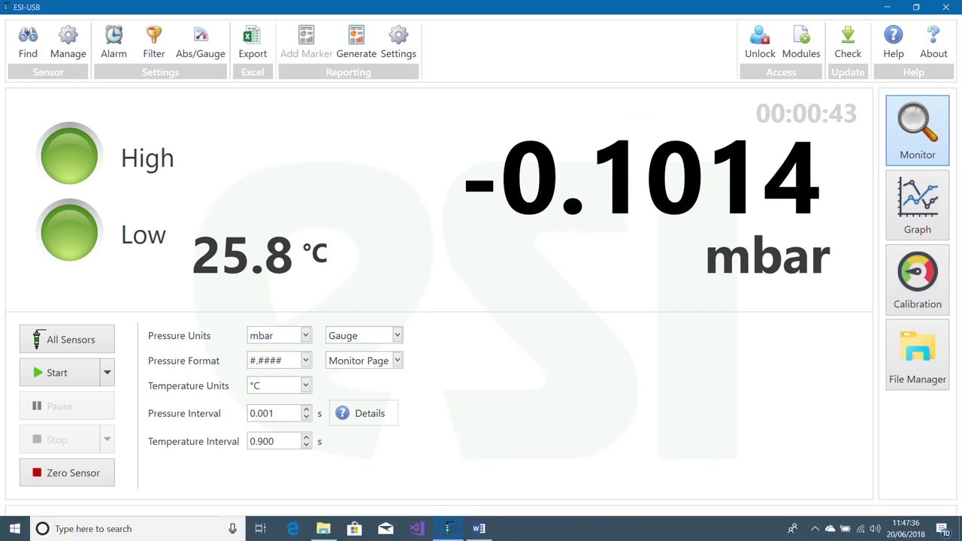
left_click(486, 526)
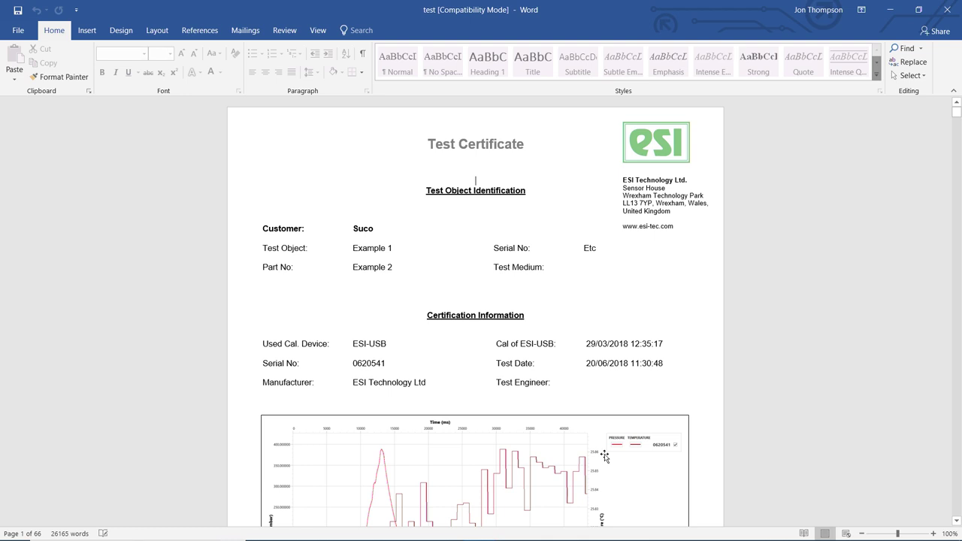
scroll(605, 456, "down", 3)
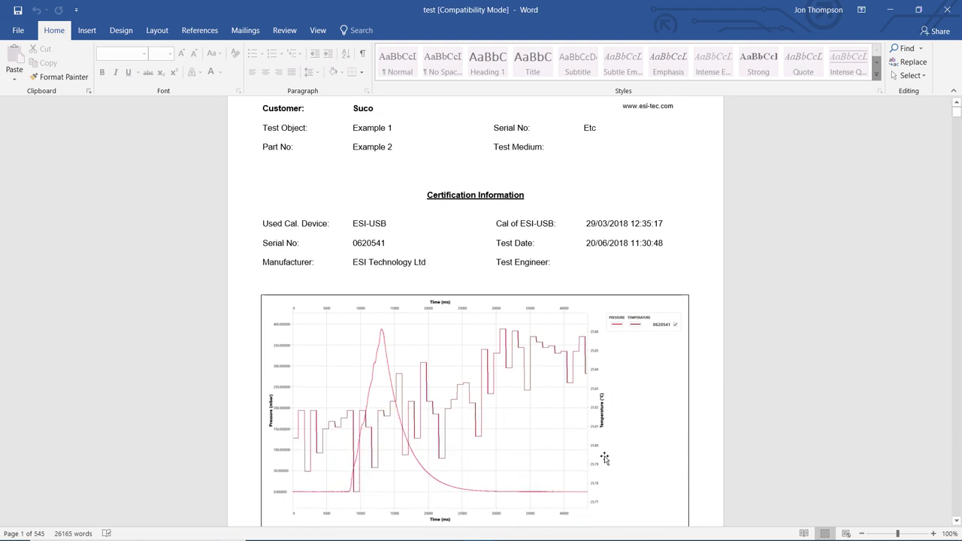
scroll(605, 456, "down", 5)
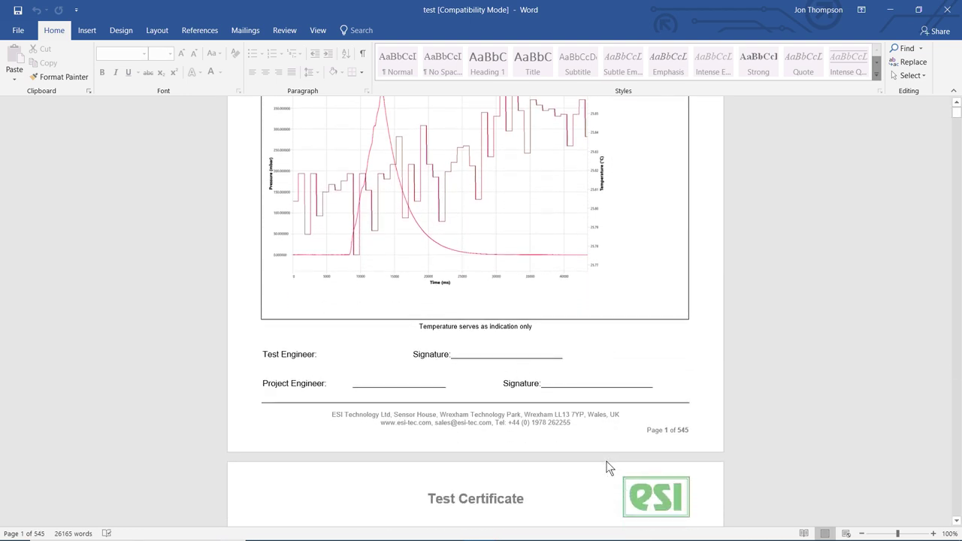
scroll(608, 468, "down", 6)
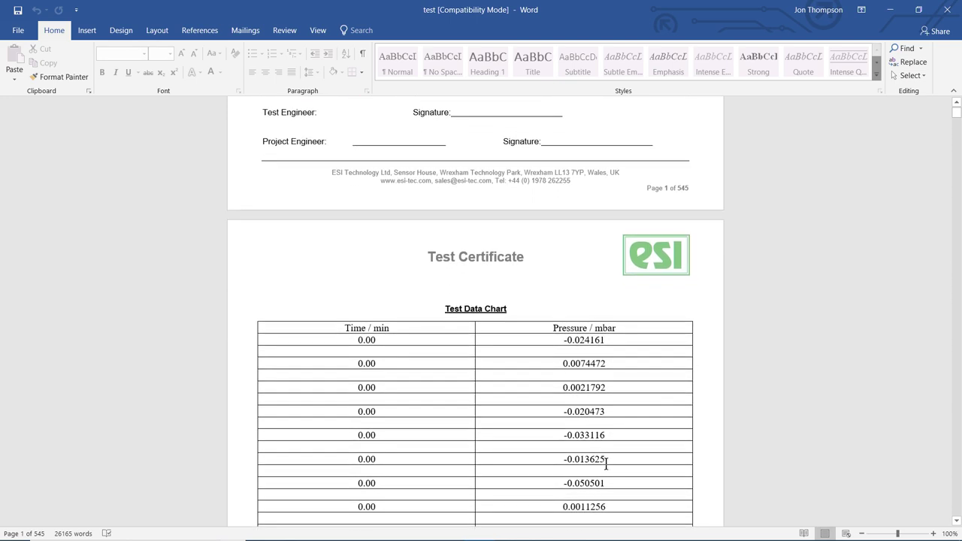
scroll(606, 463, "down", 2)
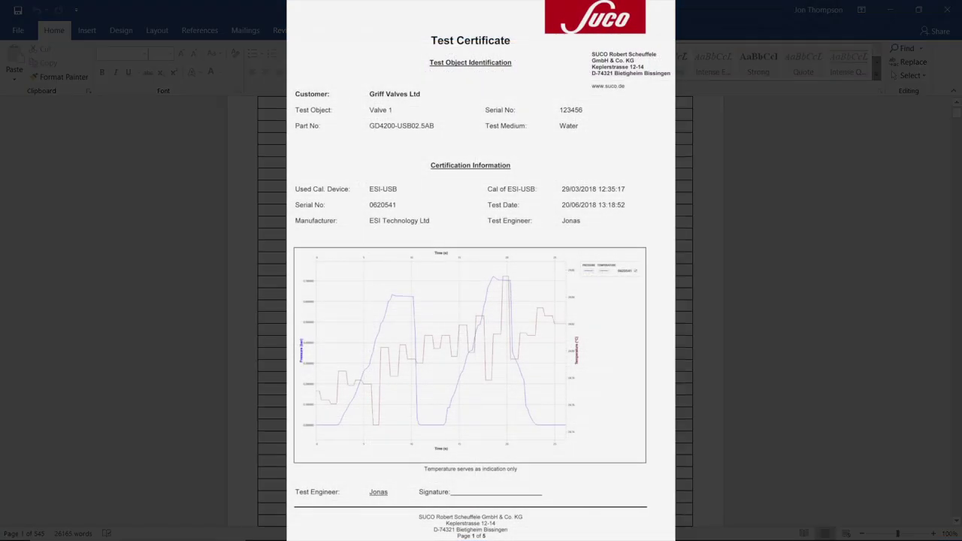
scroll(606, 463, "down", 4)
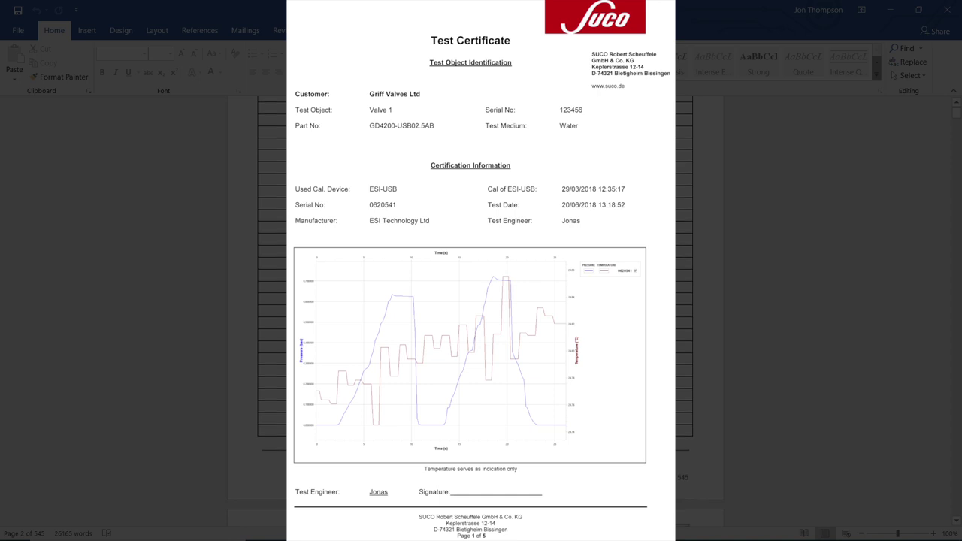
scroll(606, 464, "down", 6)
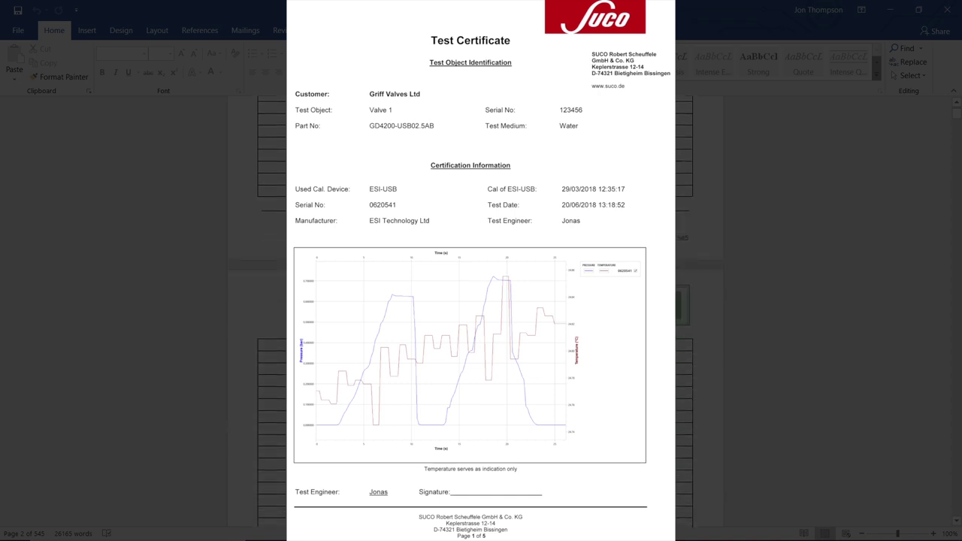